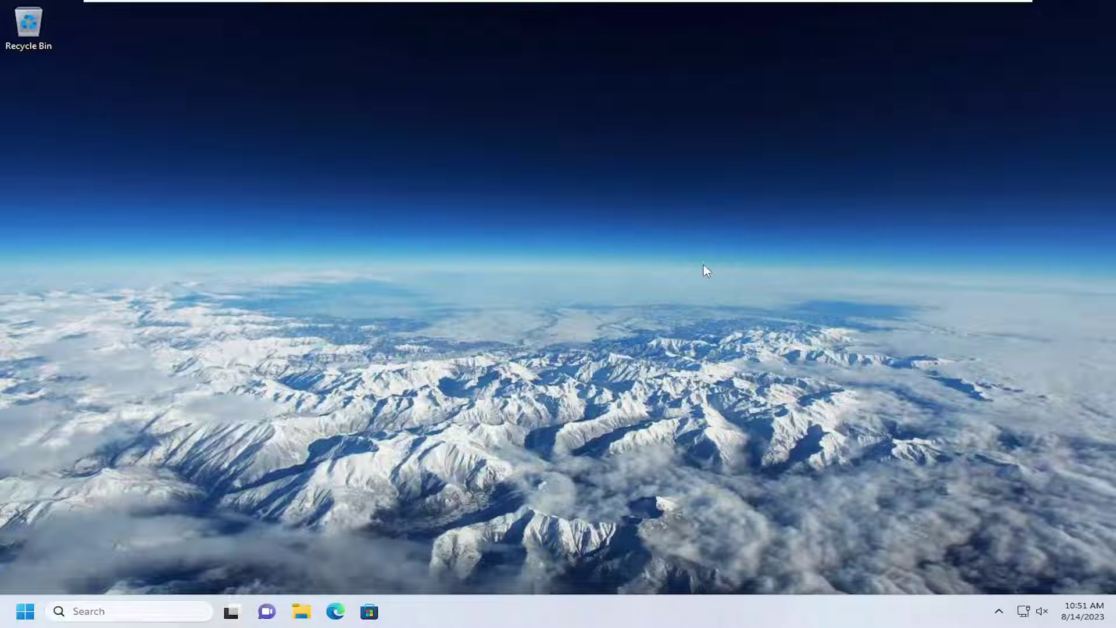
- Open Device Manager from the Win+X quick-access menu, then close it
key(super+x)
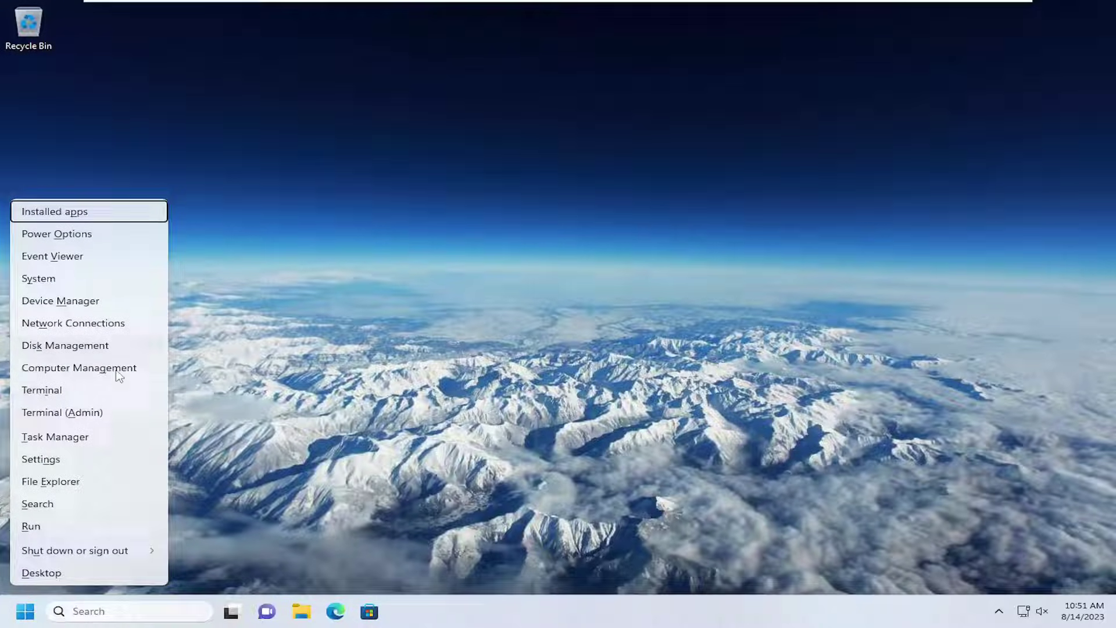
click(53, 302)
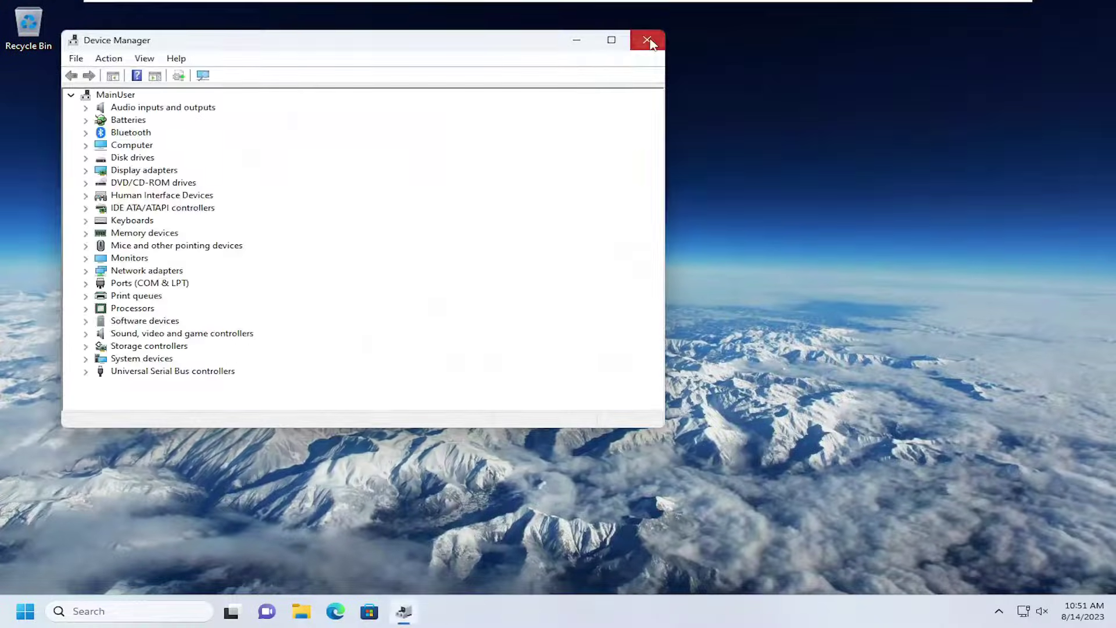
click(647, 41)
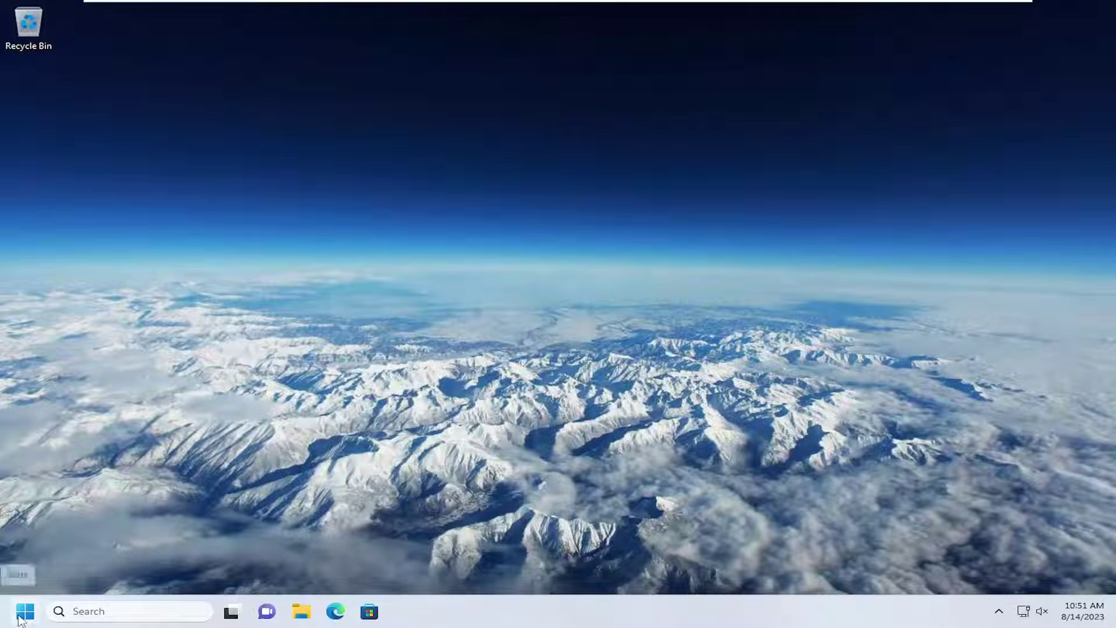
- Open Device Manager again via the Start button's right-click menu
right_click(21, 619)
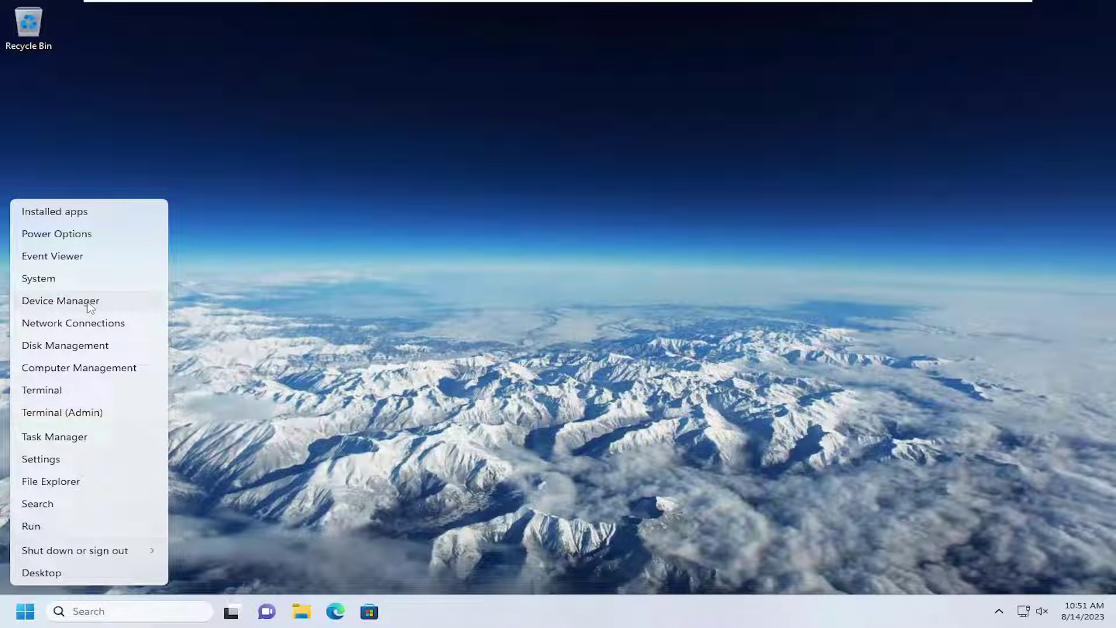
click(58, 303)
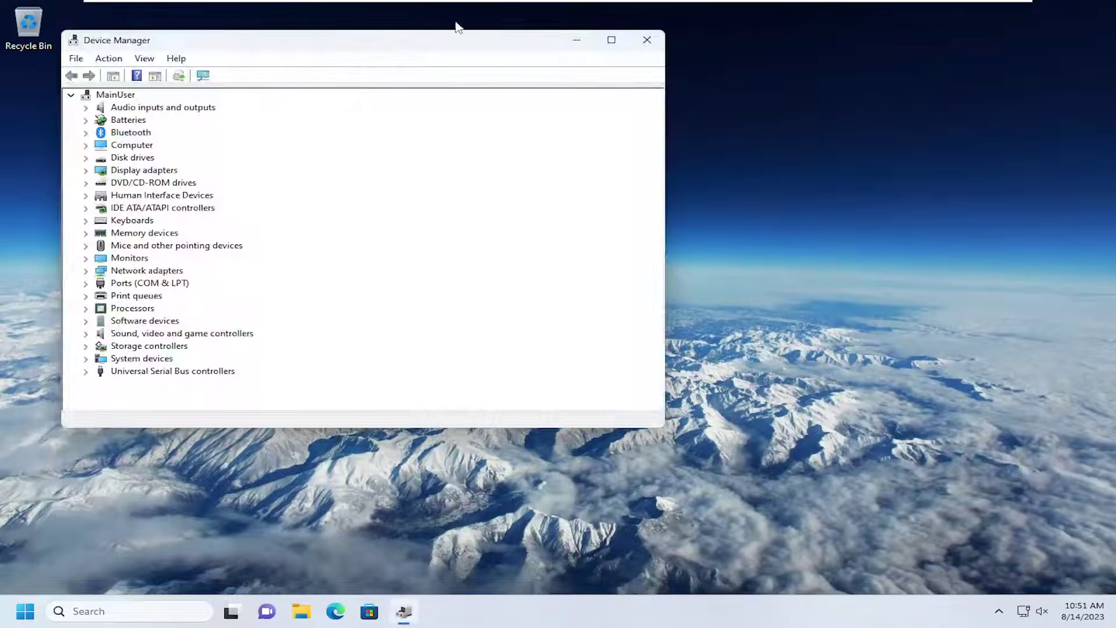
- Search Start for hdwwiz.cpl and launch Device Manager from the result
click(647, 40)
click(23, 614)
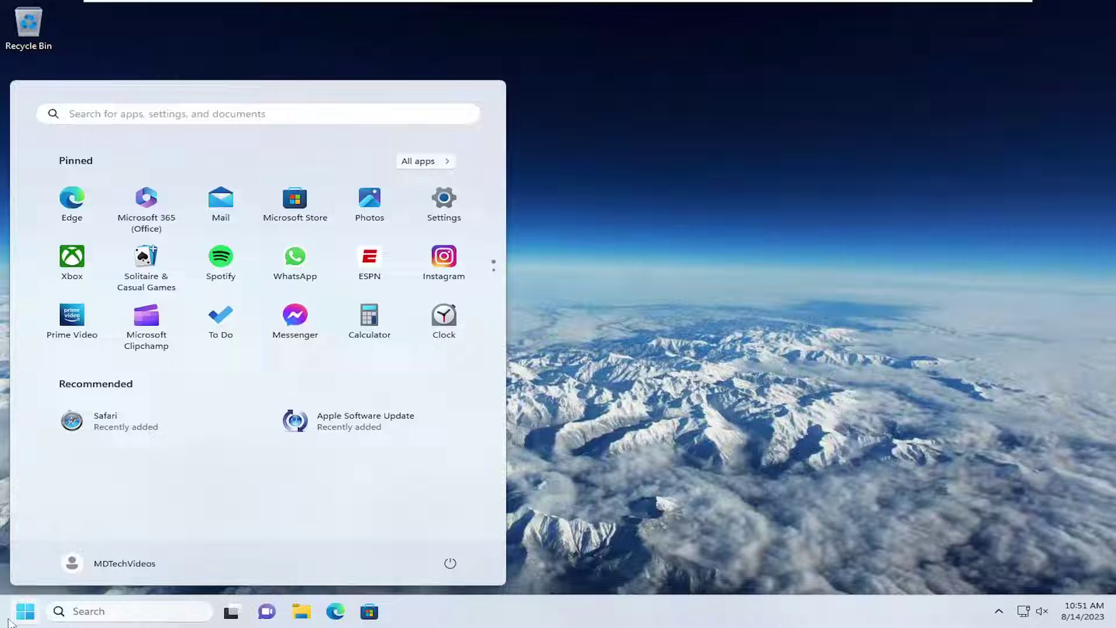
text(devi)
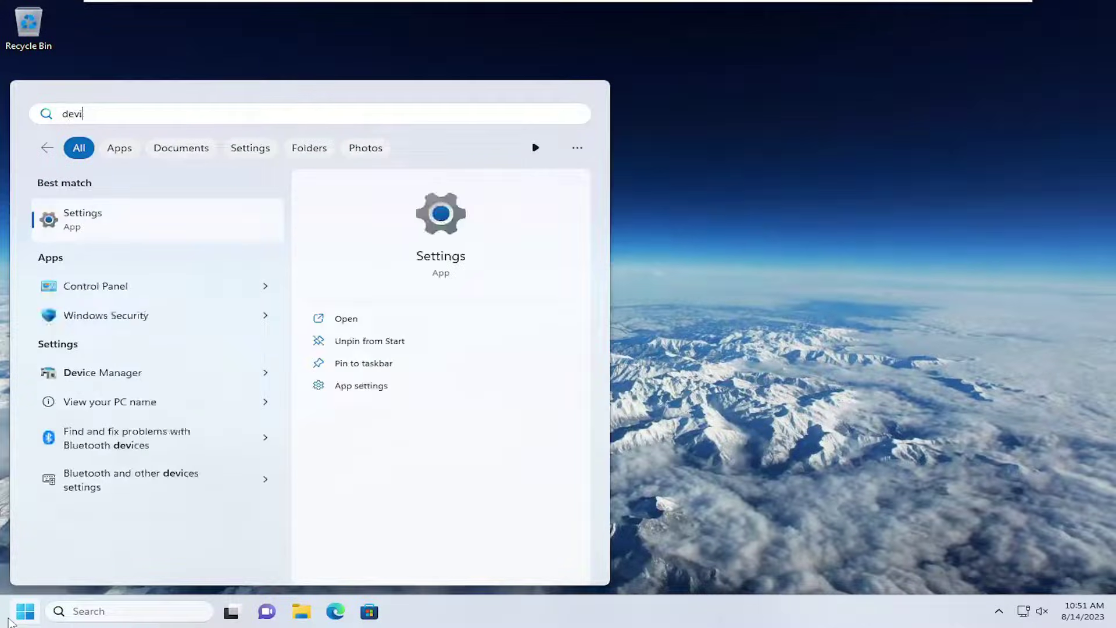
text(ce manager)
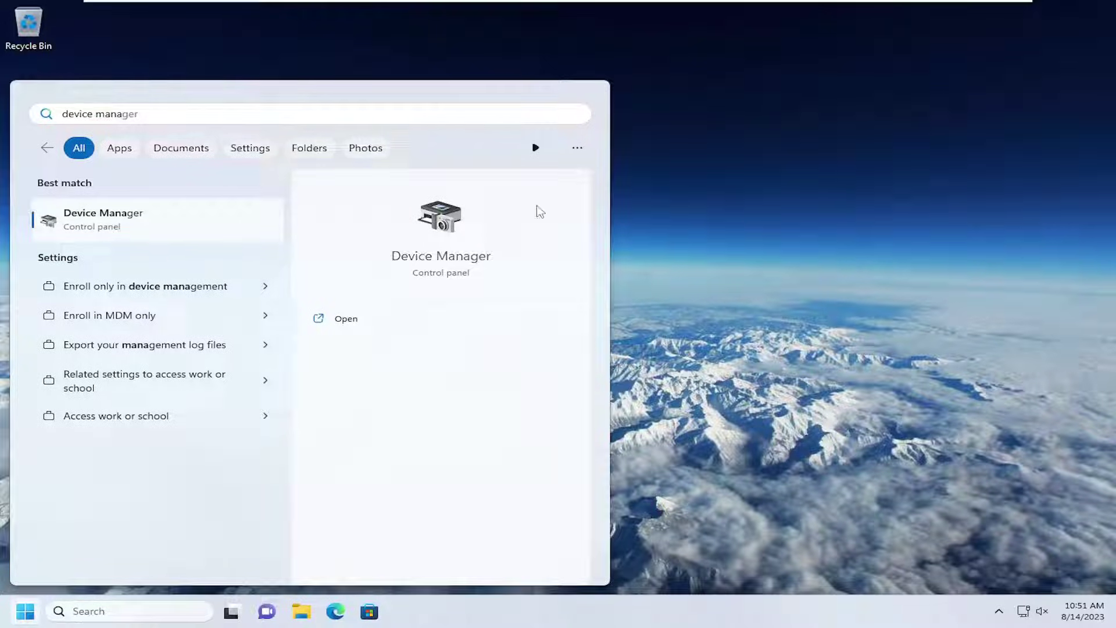
drag(124, 114, 3, 112)
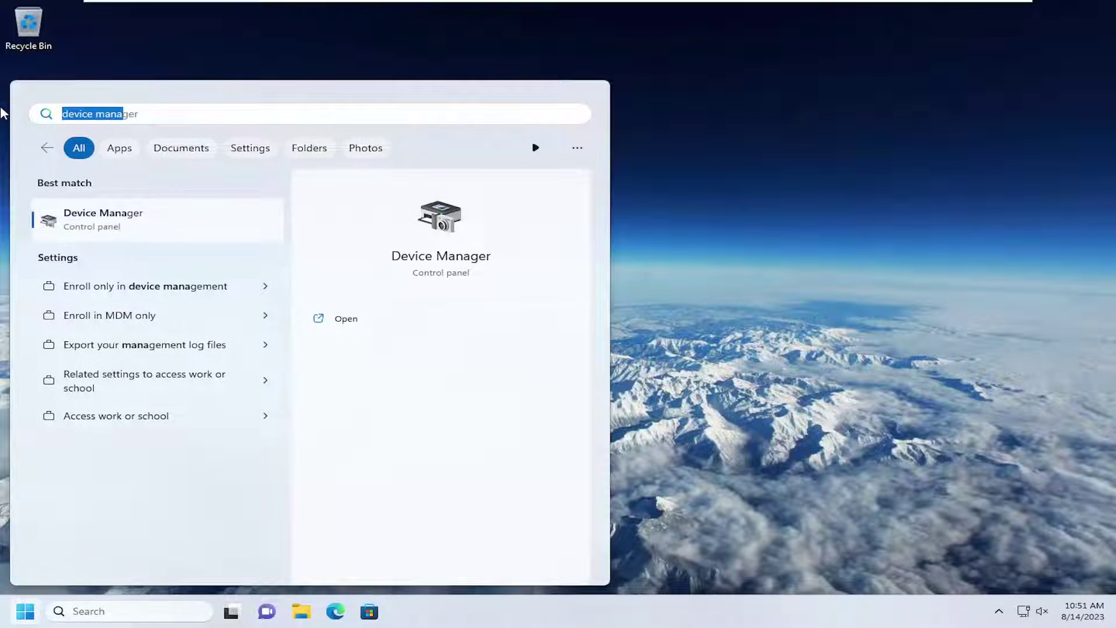
key(BackSpace)
text(hd)
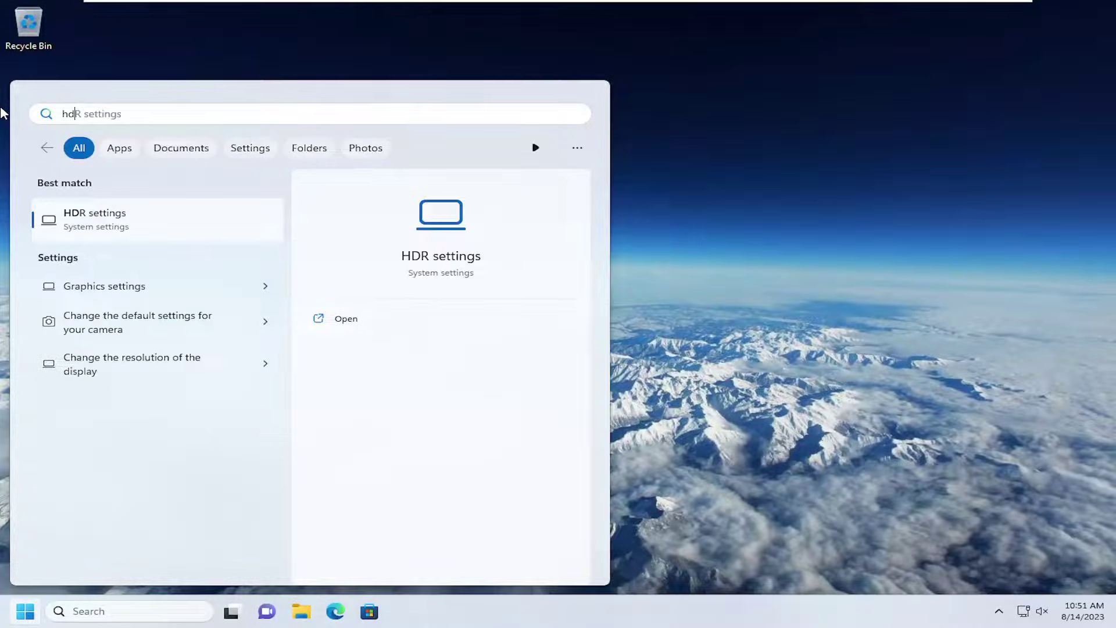
text(wwiz)
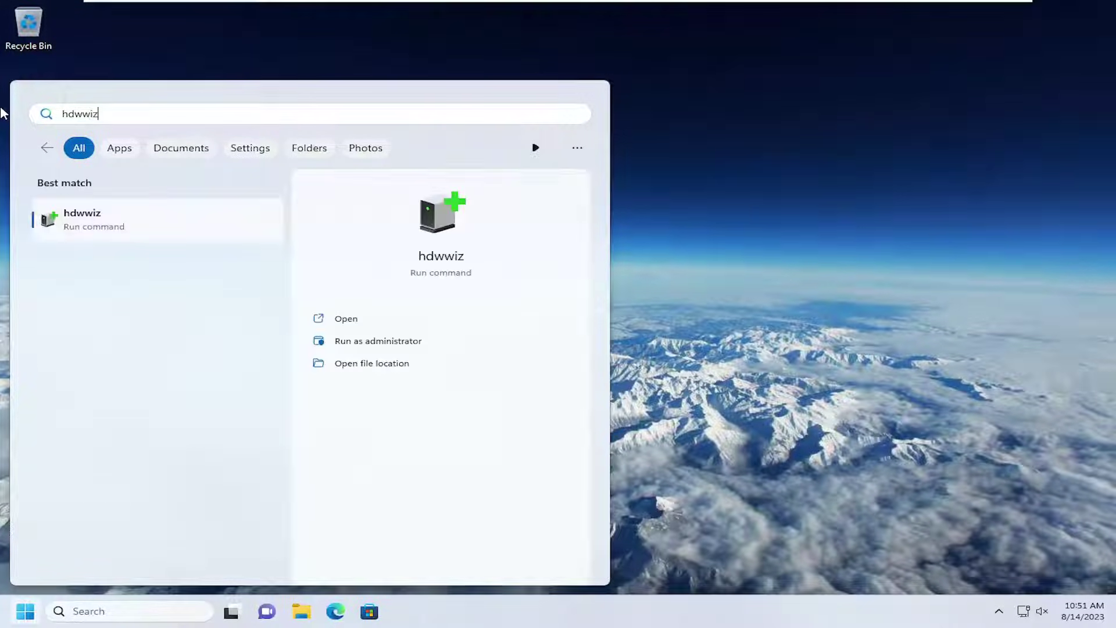
text(.cpl)
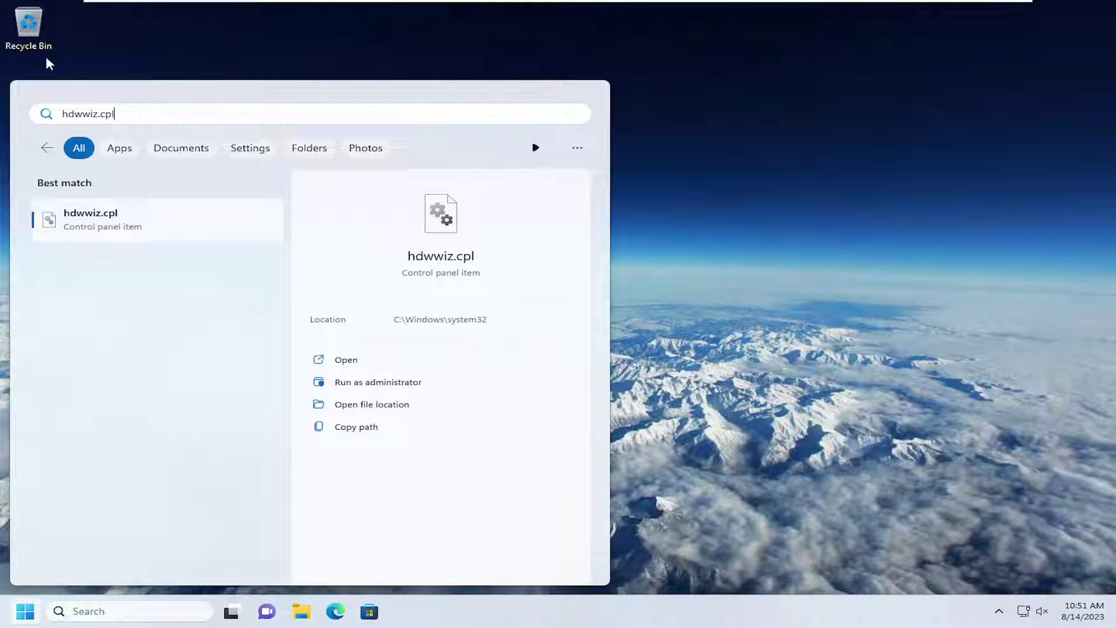
click(91, 221)
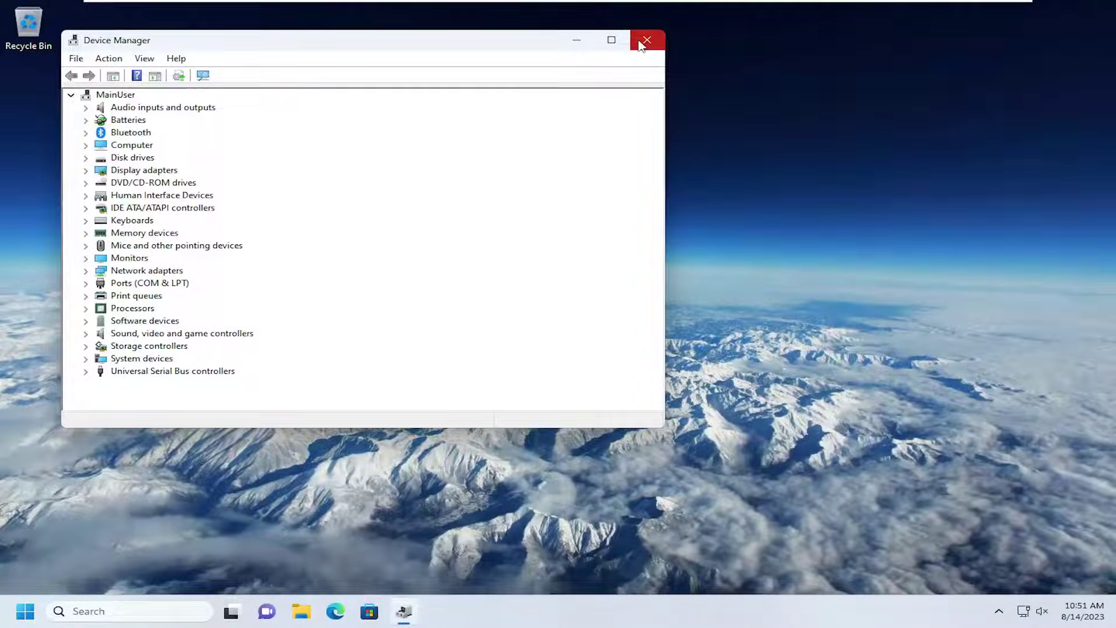
- Open Control Panel from Start search and keep the Large icons view
click(642, 46)
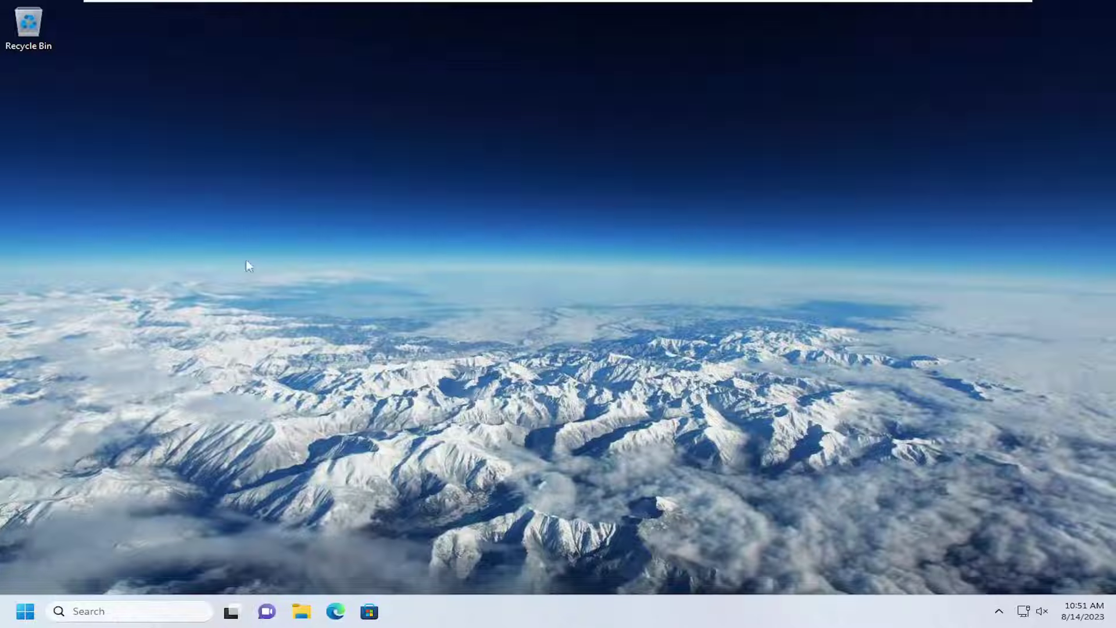
key(super)
text(con)
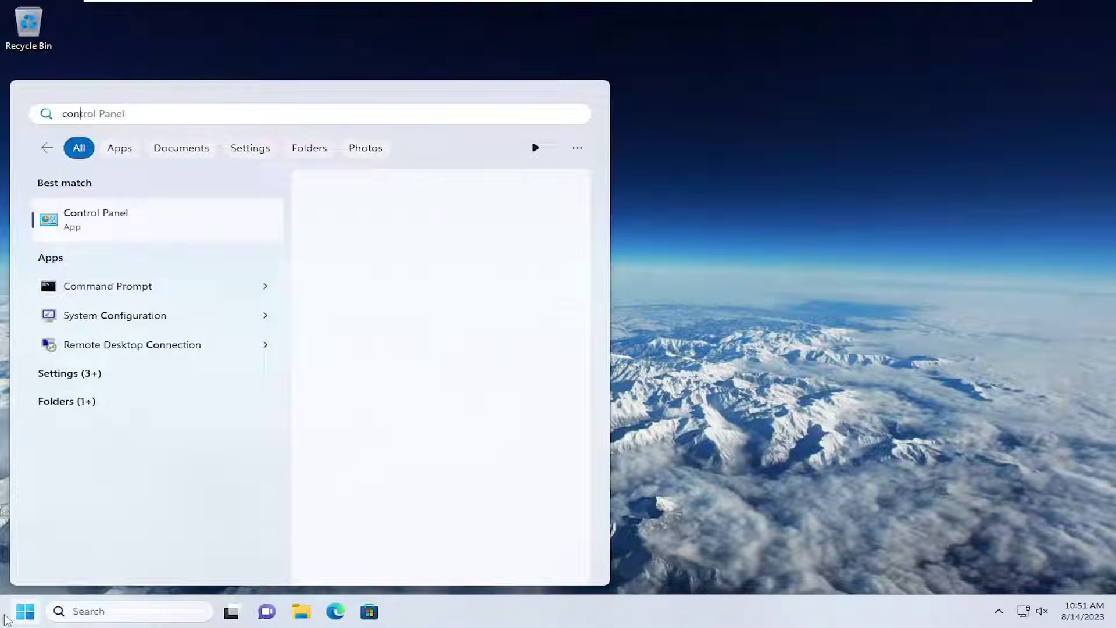
text(trol panel)
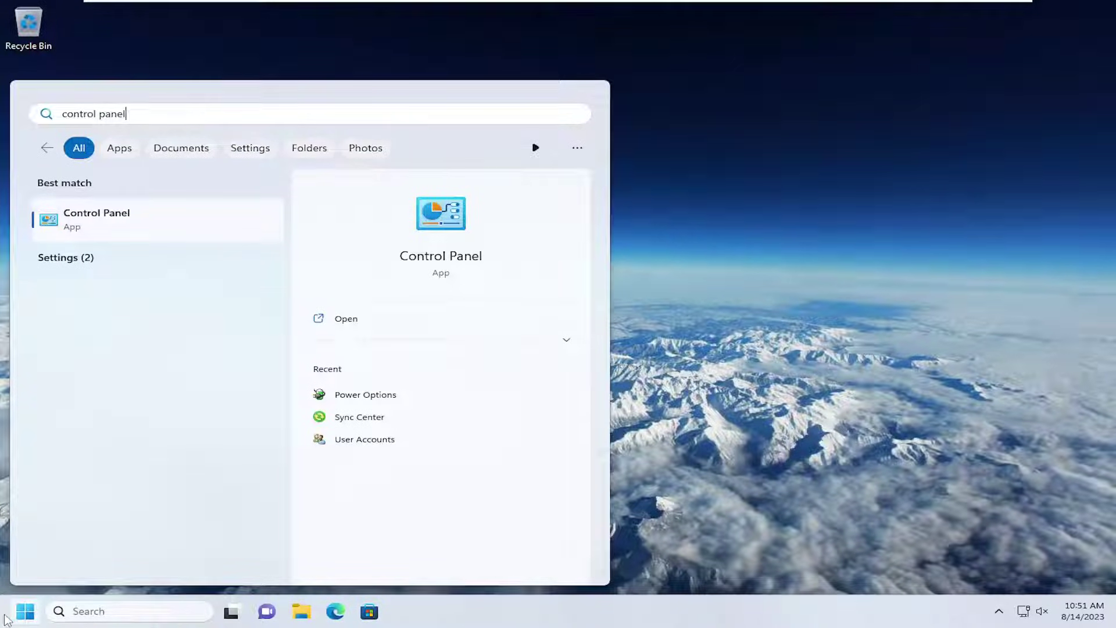
click(87, 222)
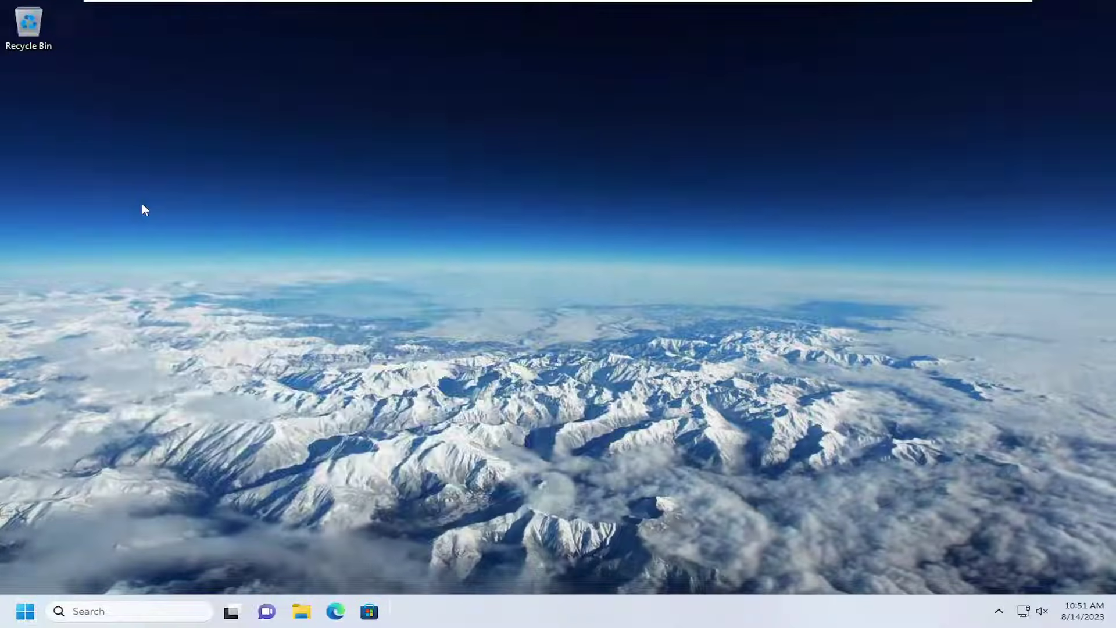
click(907, 176)
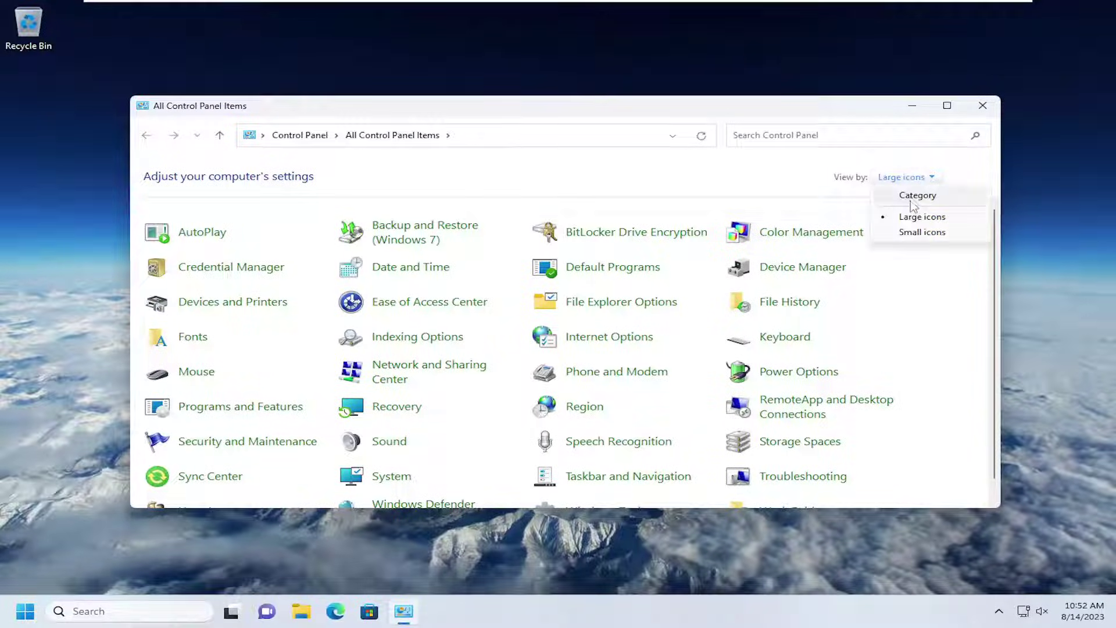
click(918, 218)
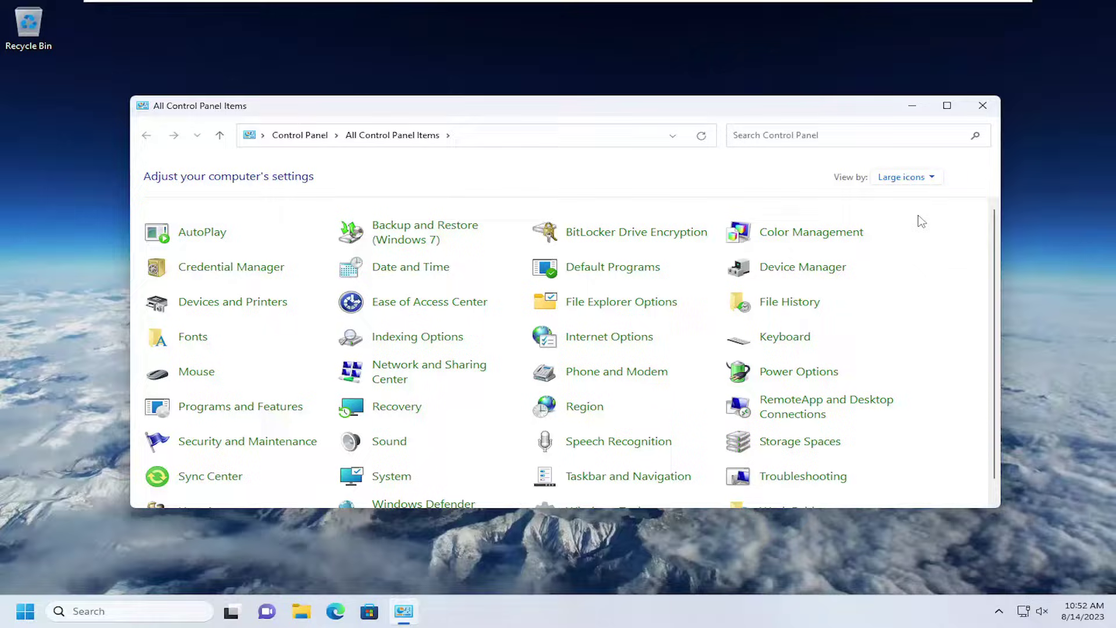
- Launch Device Manager from the Control Panel items, then close both windows
click(799, 271)
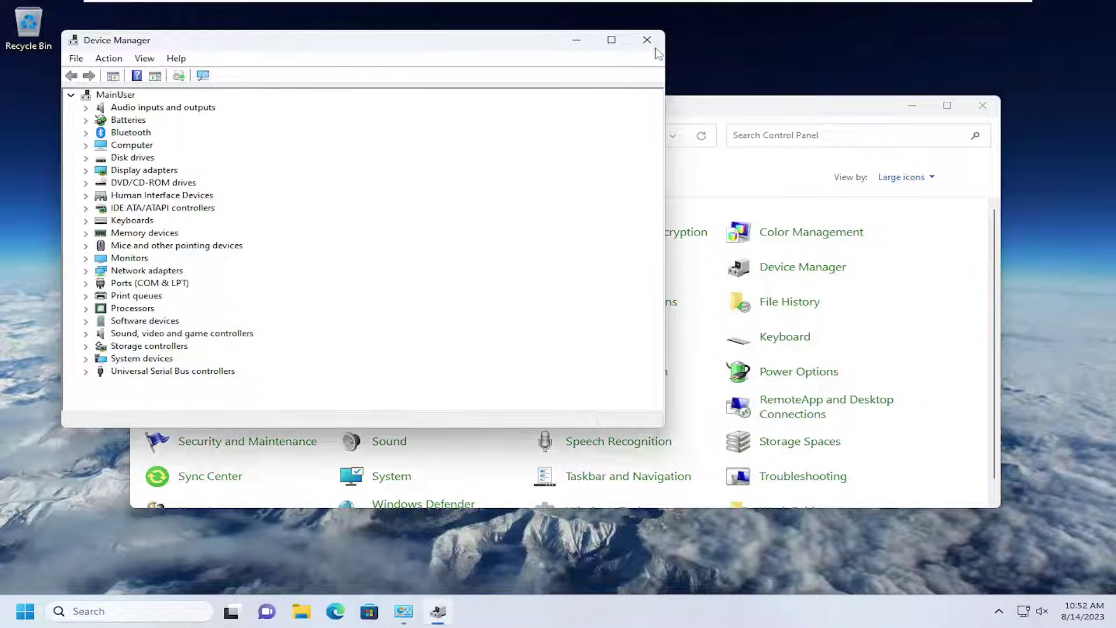
drag(628, 39, 825, 90)
click(845, 96)
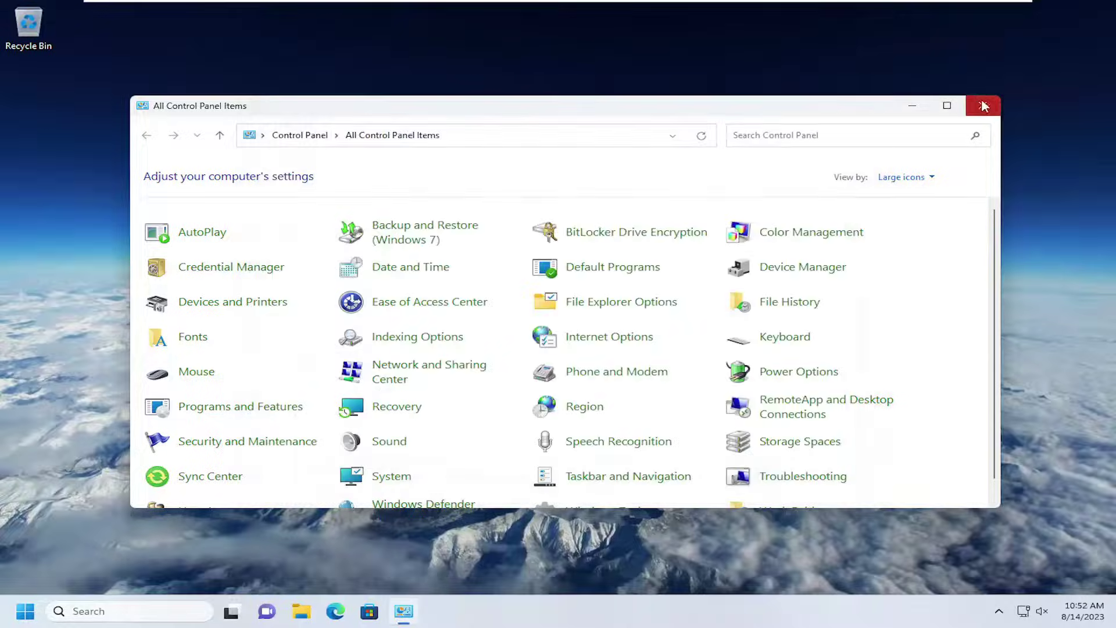
click(983, 106)
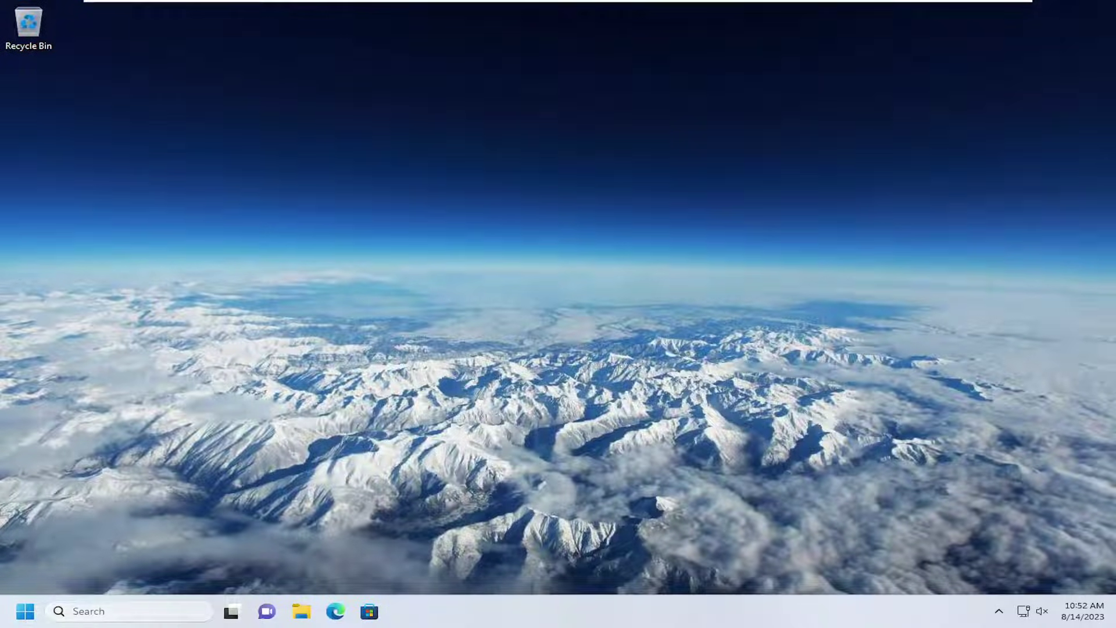
click(25, 611)
text(compute)
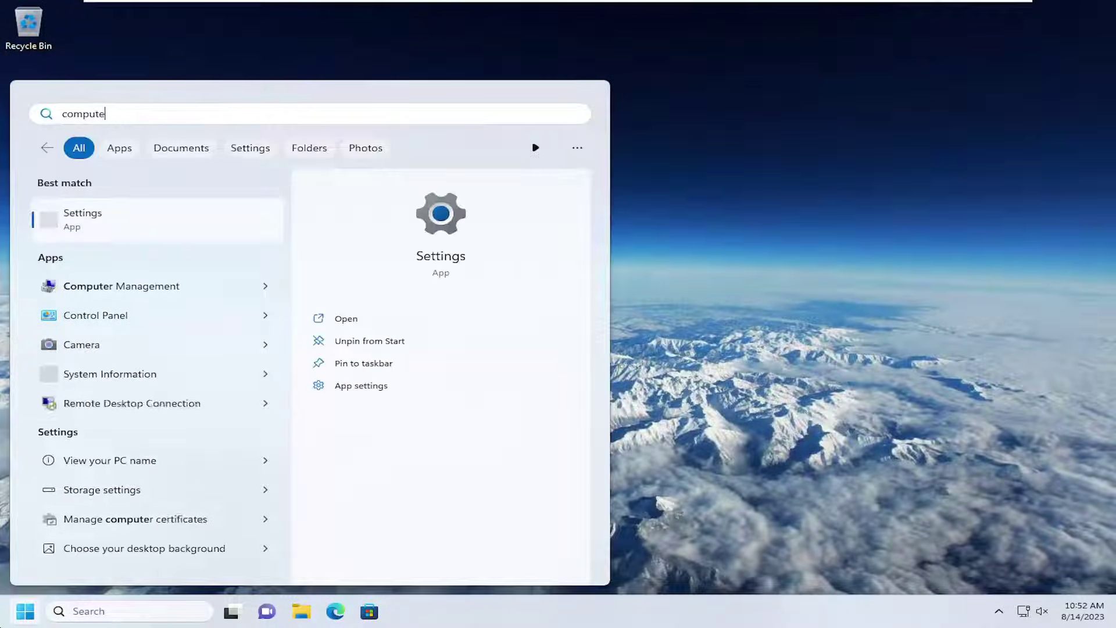
text(r manag)
key(Return)
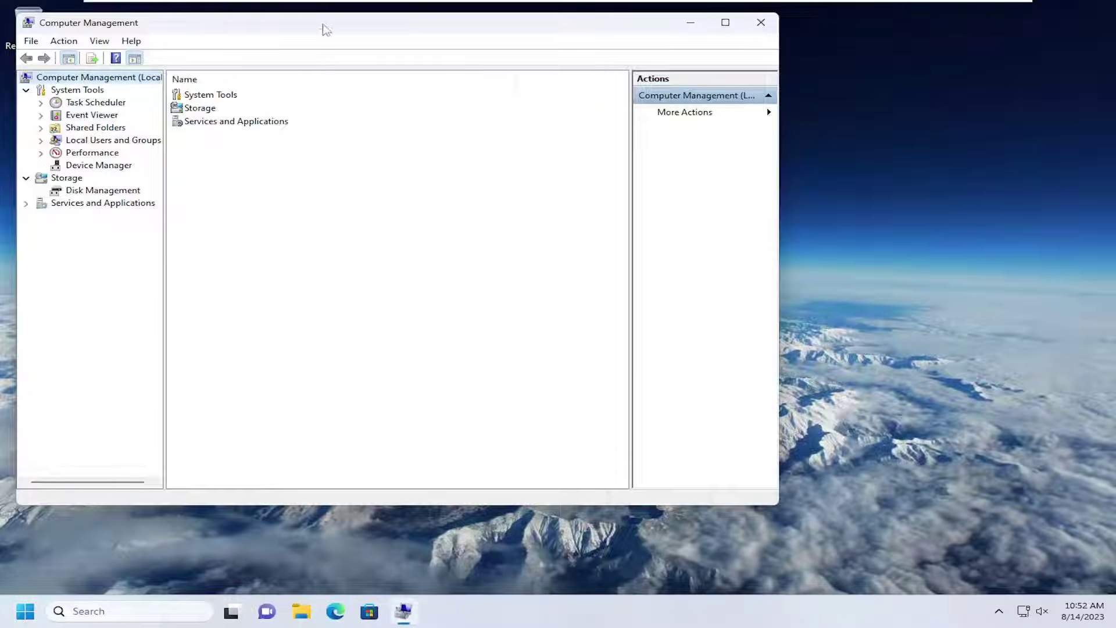
drag(320, 24, 476, 55)
click(246, 199)
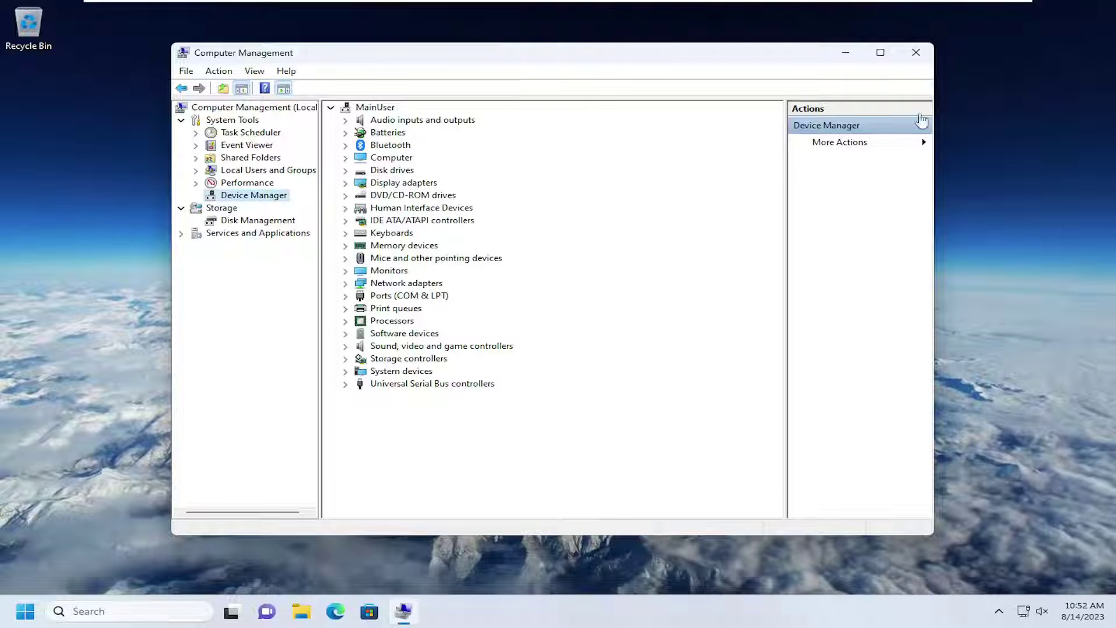
click(916, 52)
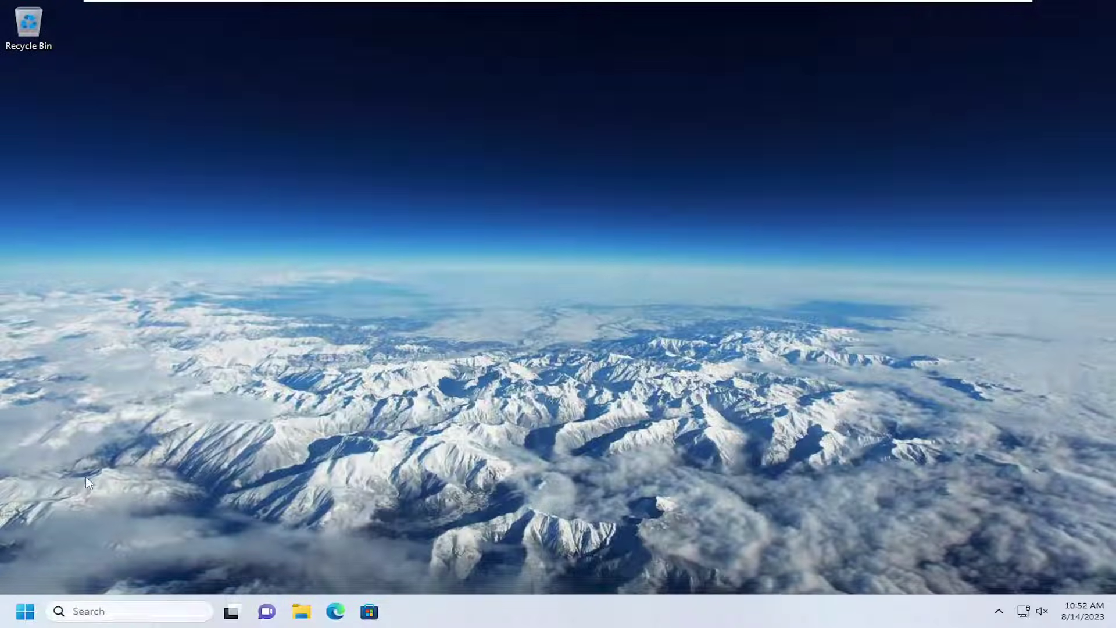
click(10, 618)
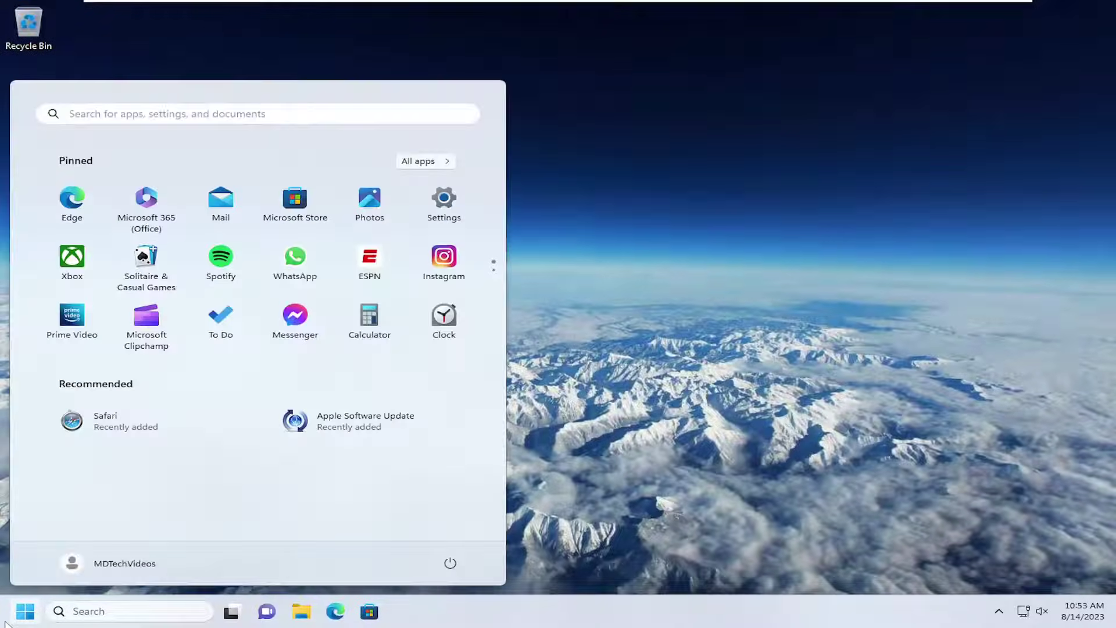
text(settings)
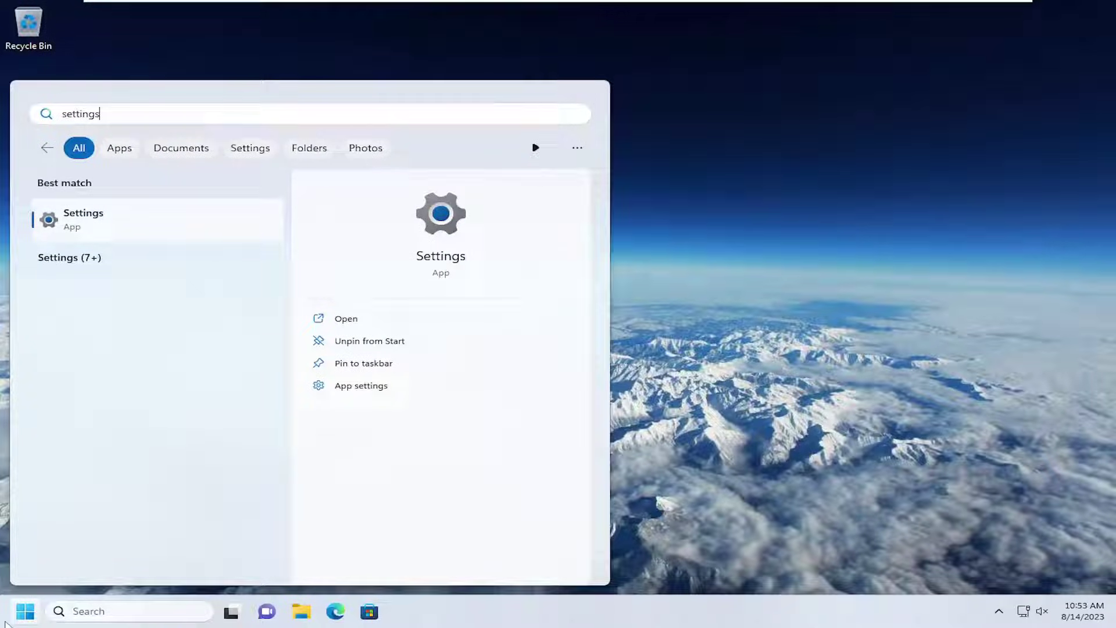
click(74, 220)
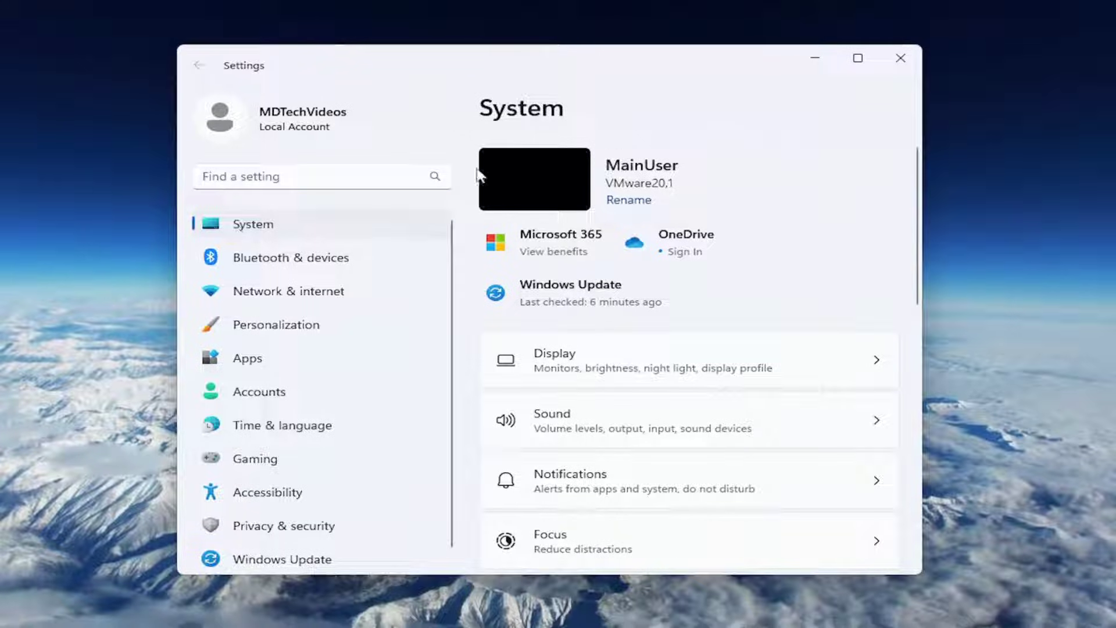
scroll(646, 379, down, 4)
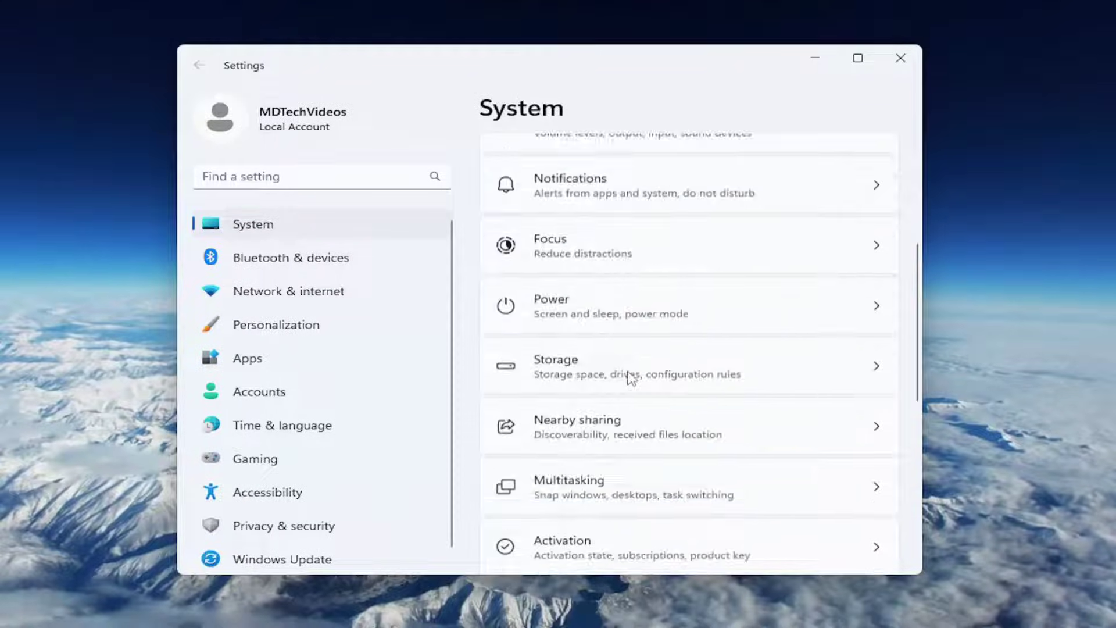
scroll(625, 379, down, 5)
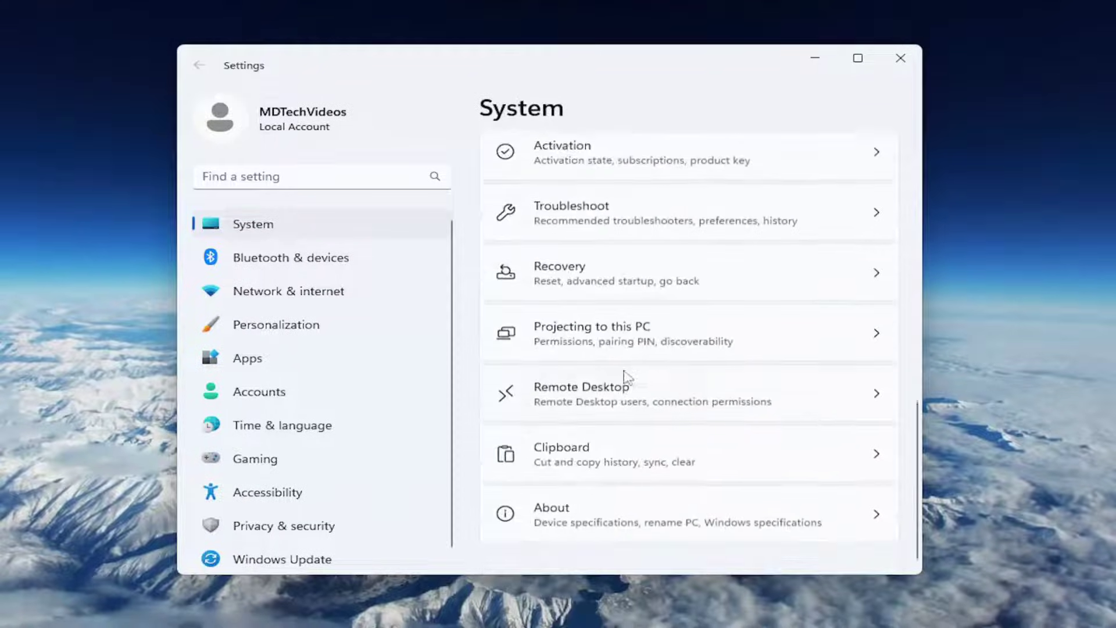
click(569, 528)
scroll(601, 378, down, 3)
scroll(601, 379, down, 2)
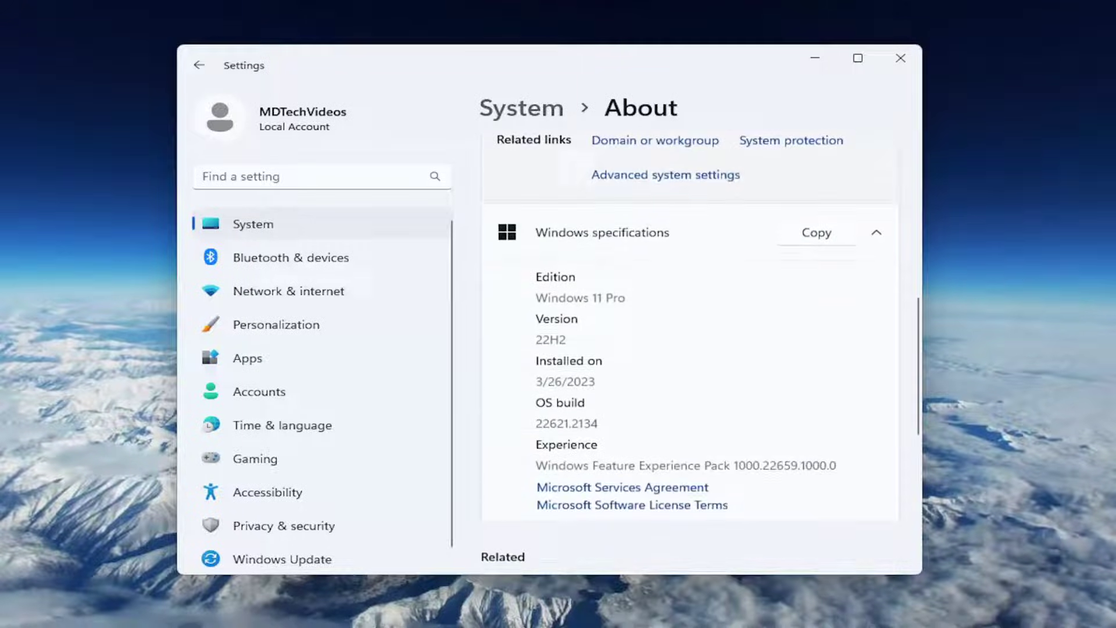
scroll(601, 379, down, 2)
scroll(598, 386, down, 2)
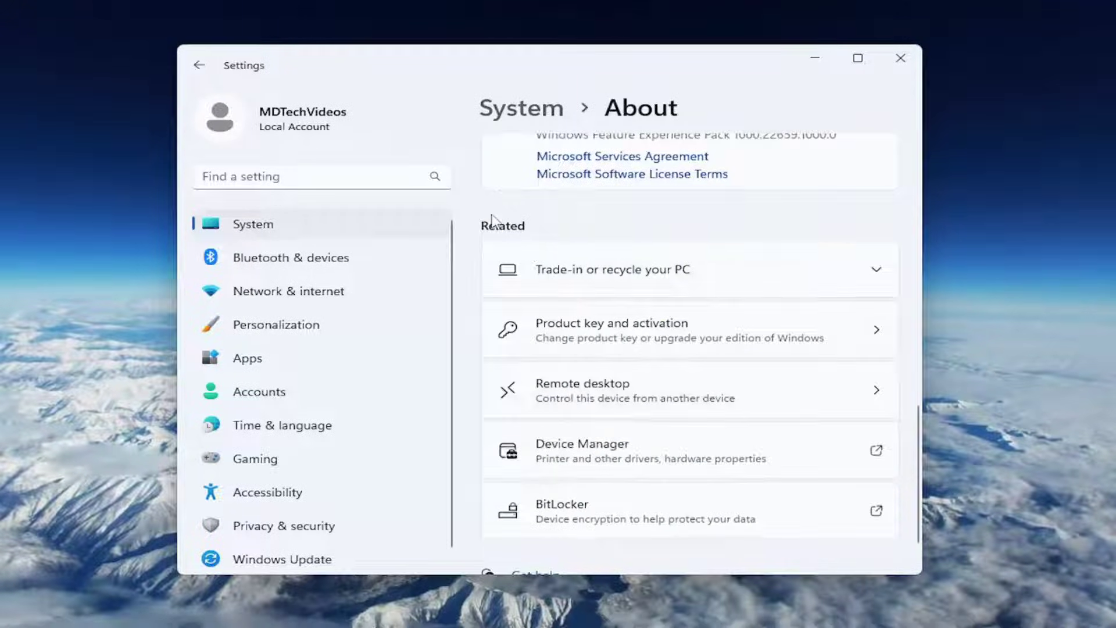
click(574, 454)
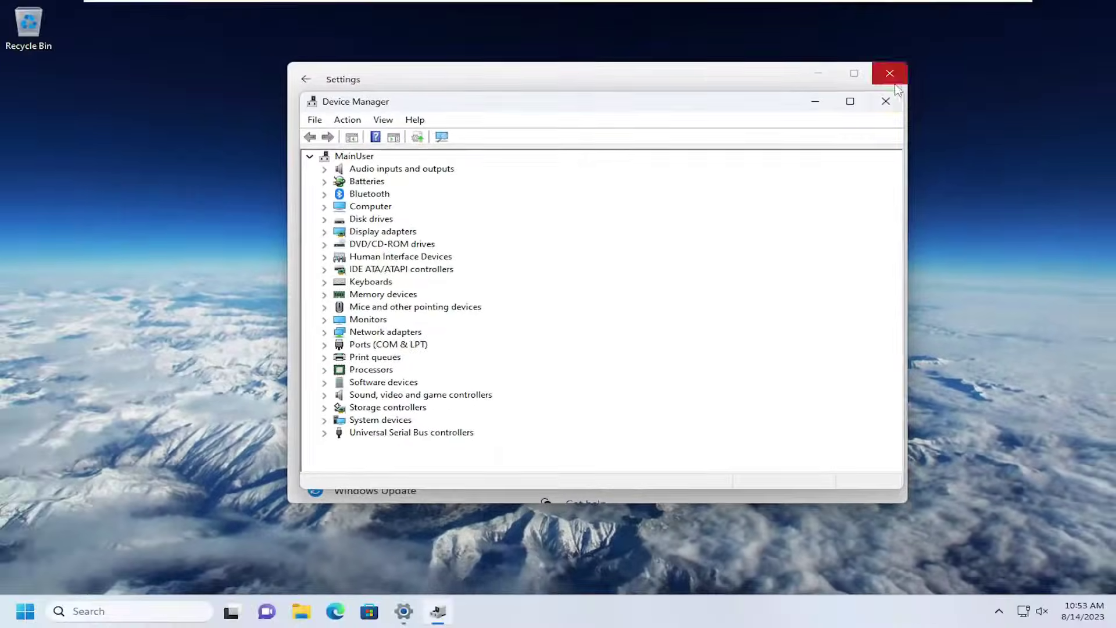
click(889, 71)
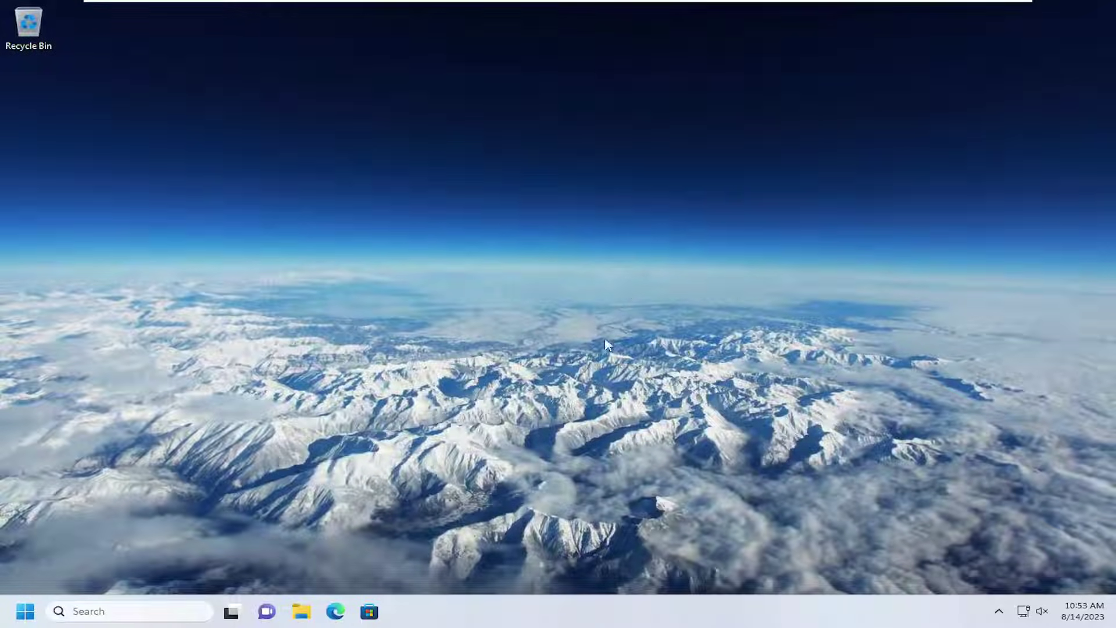
right_click(579, 614)
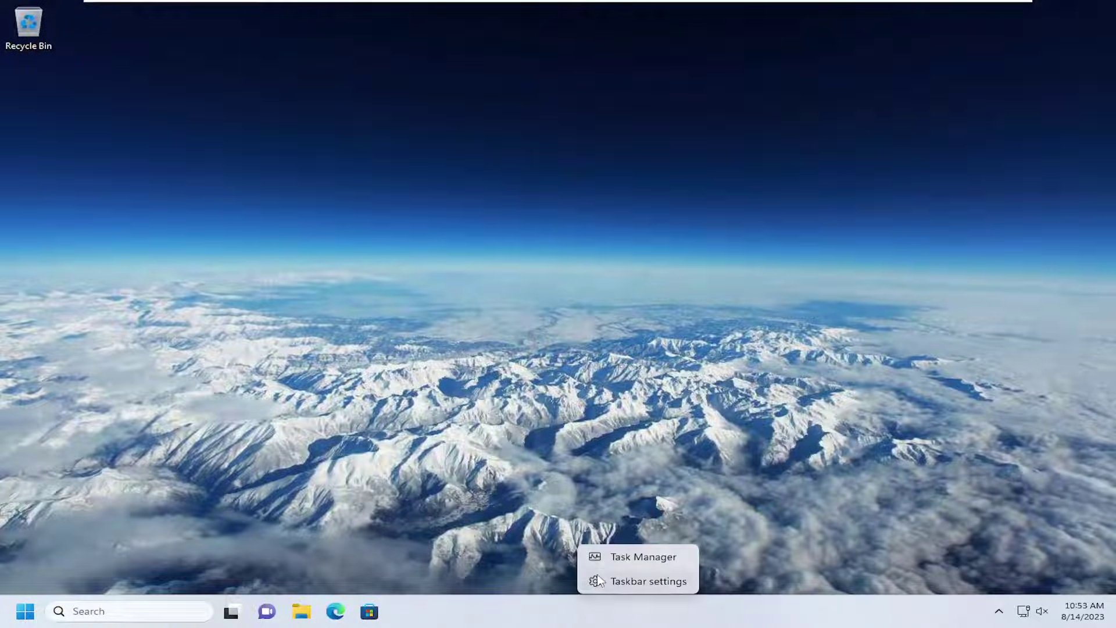
click(610, 555)
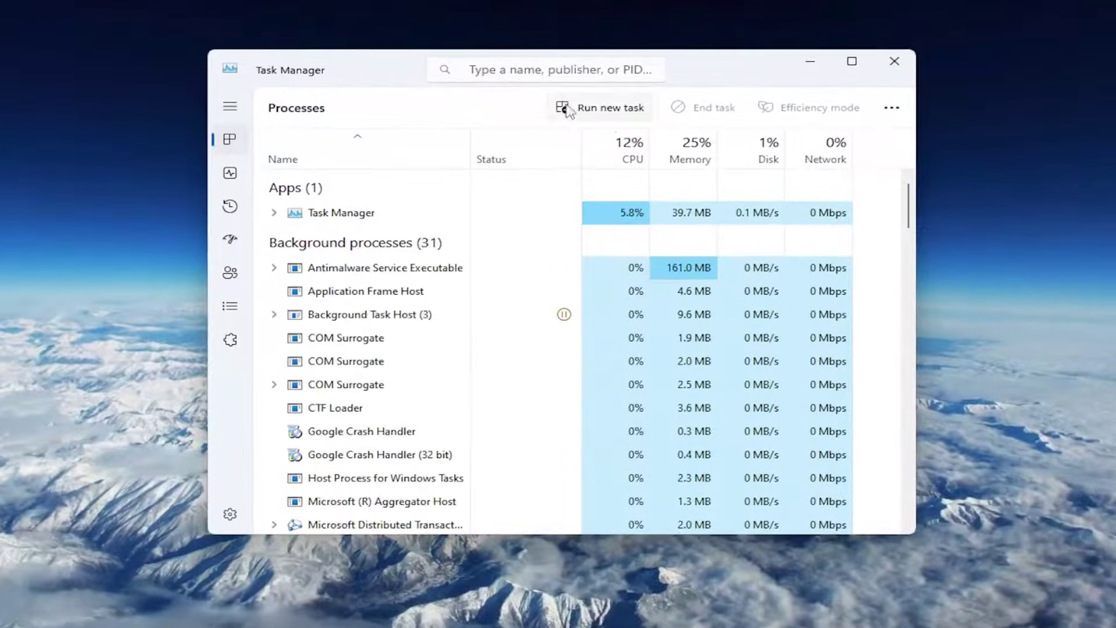
click(598, 115)
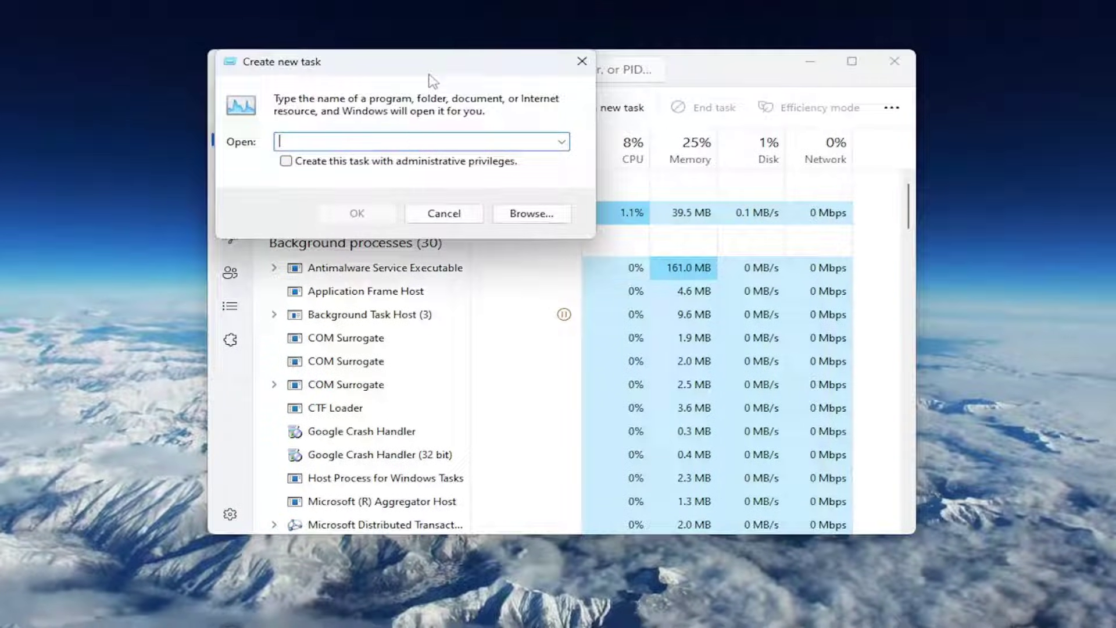
text(de)
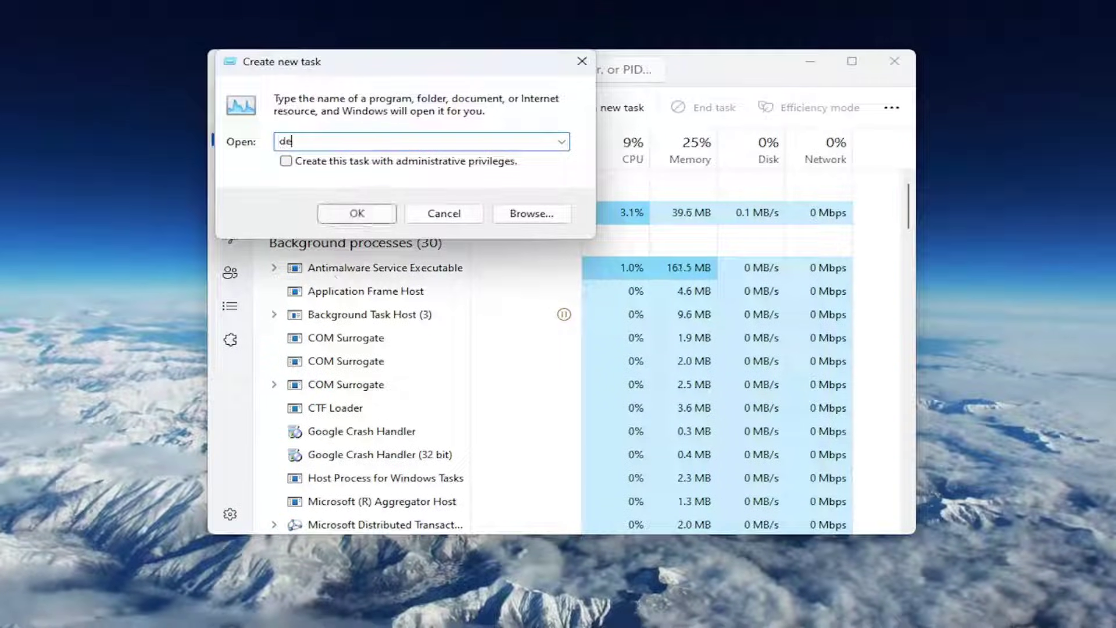
text(vmgm)
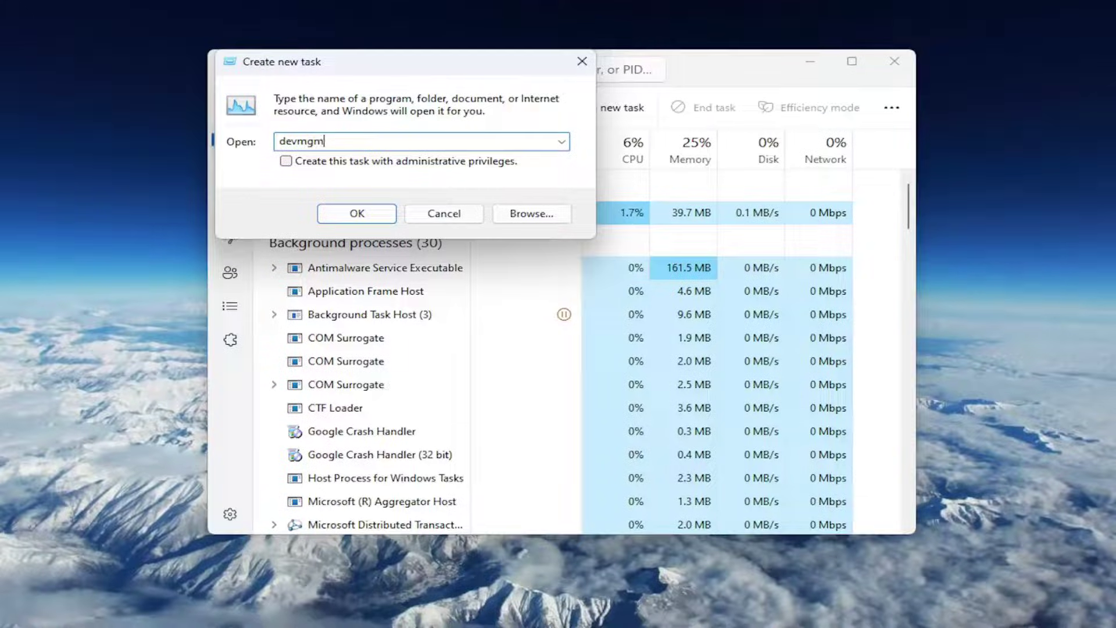
text(t.msc)
click(357, 212)
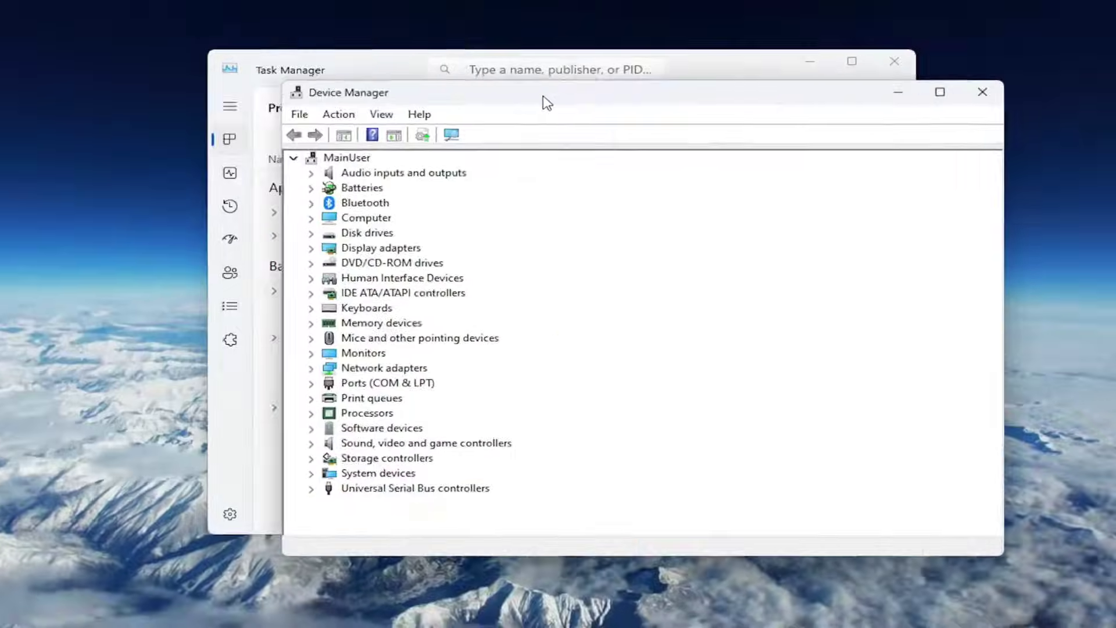
drag(240, 52, 485, 96)
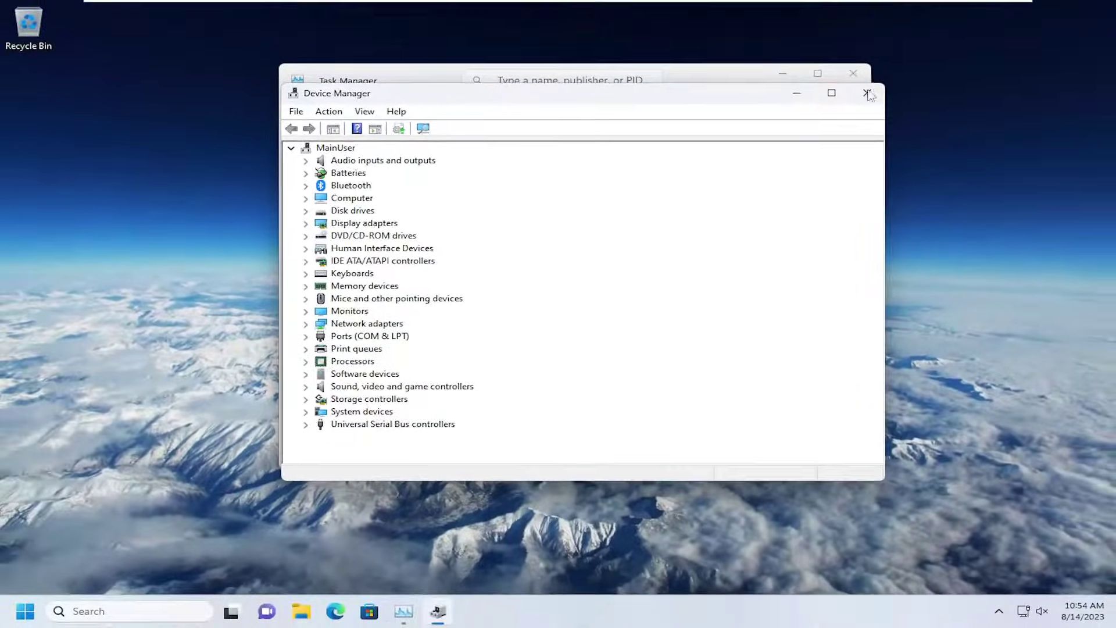
click(867, 93)
click(853, 74)
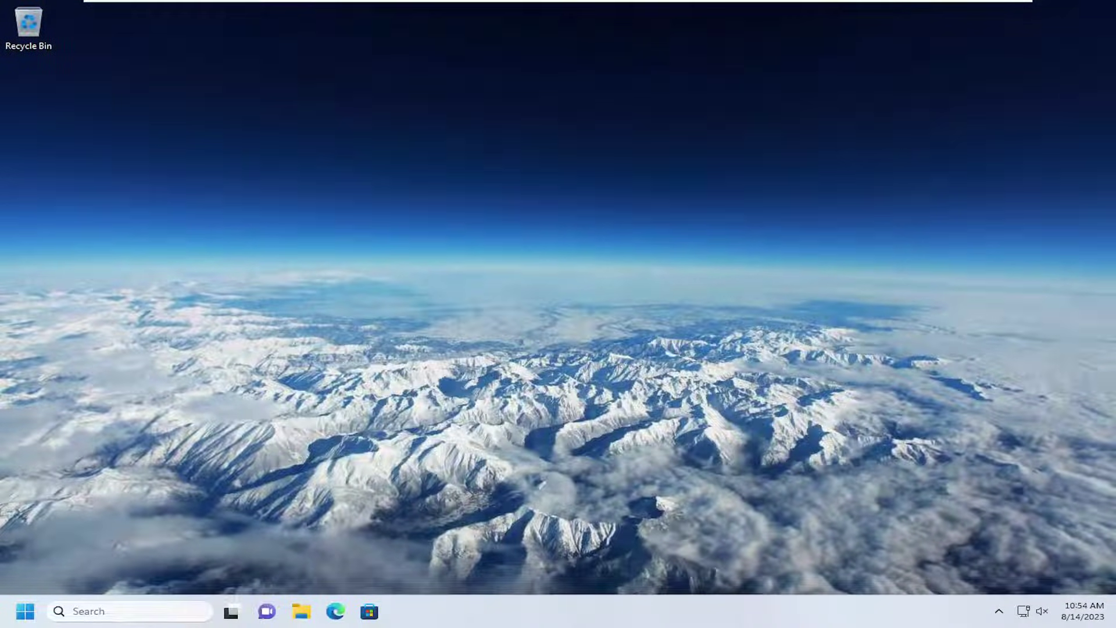